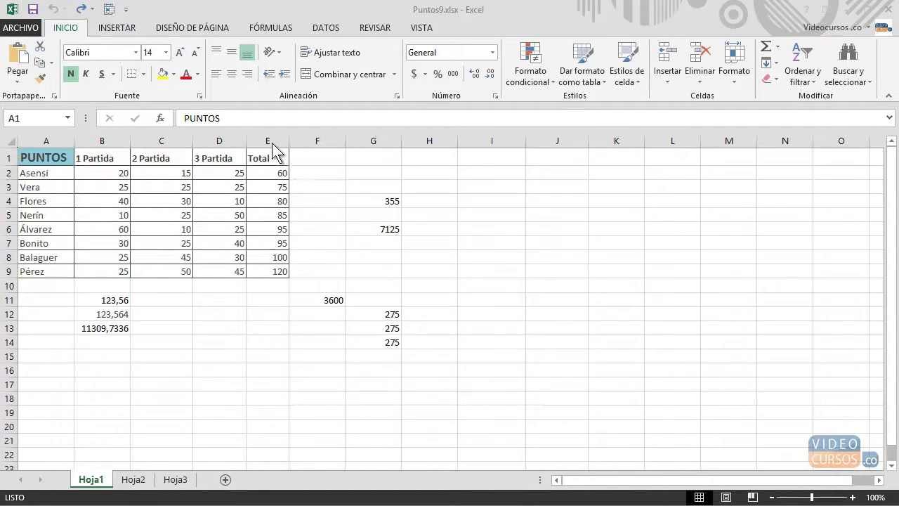
Insert a new column directly after the Total column and widen it
left_click(314, 142)
right_click(315, 142)
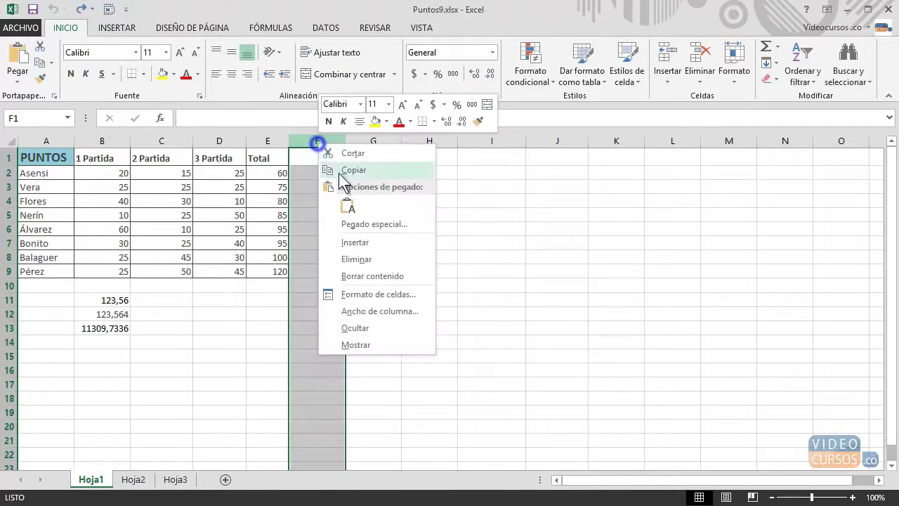
left_click(364, 243)
left_click_drag(332, 142, 368, 143)
Enter the header "1ra Parte" in cell F1
left_click(330, 156)
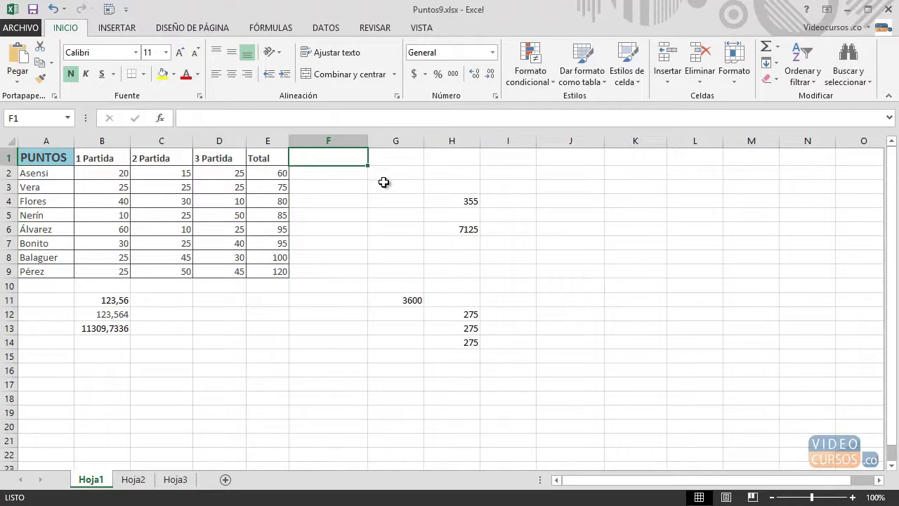
type("1ra Part")
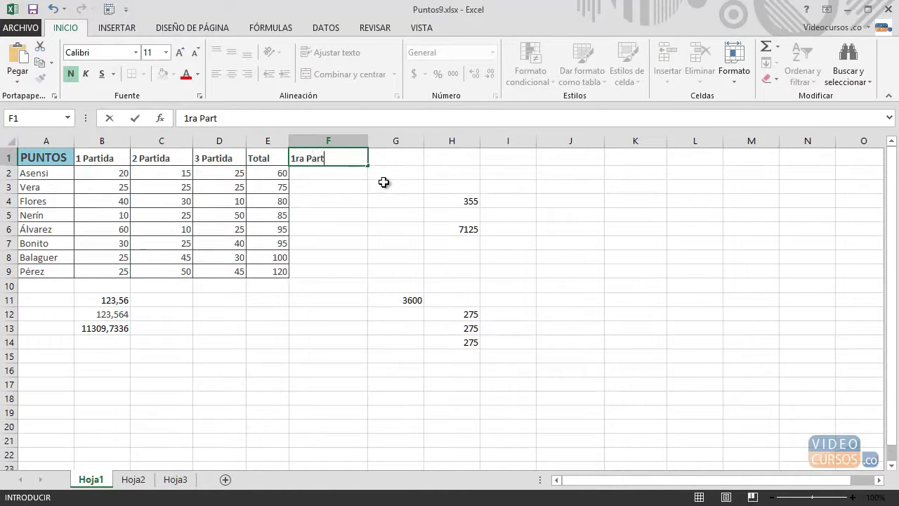
type("e")
key("Return")
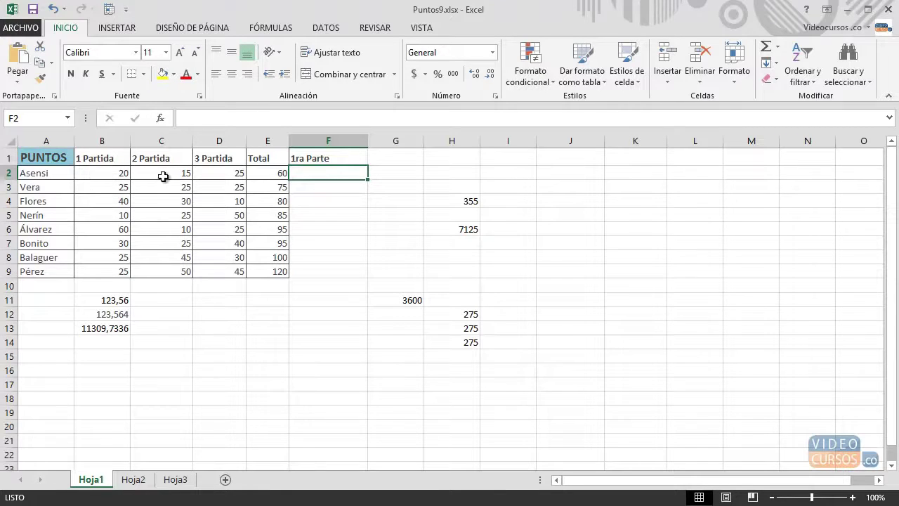
Use AutoSum in cell F2 to add the first two games with =SUMA(B2:C2)
left_click(282, 32)
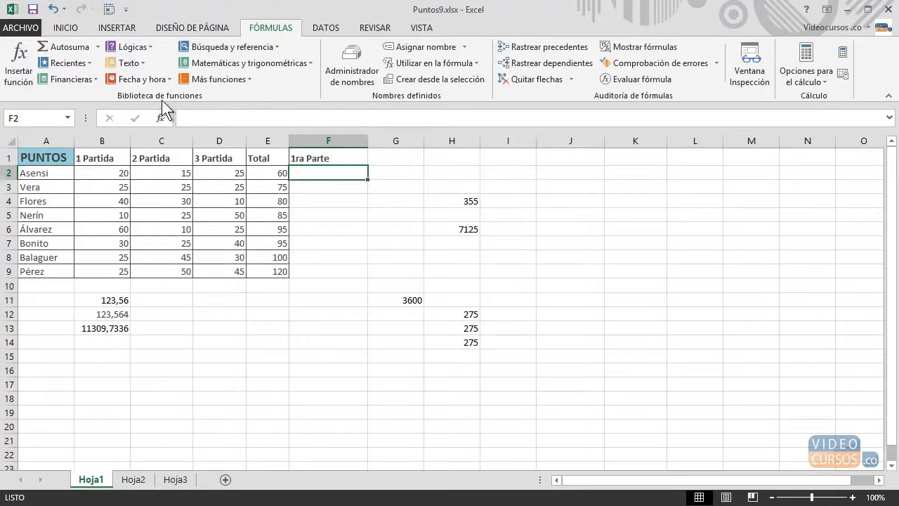
left_click(77, 48)
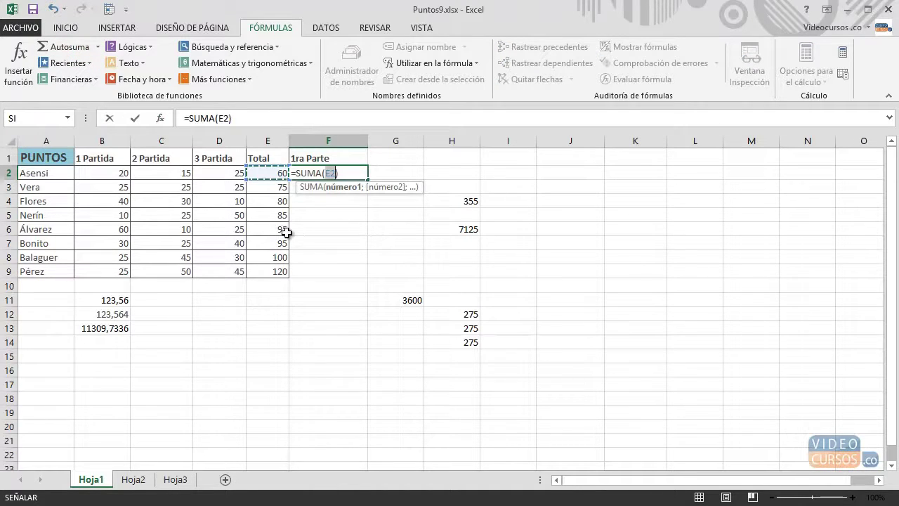
left_click_drag(119, 174, 146, 174)
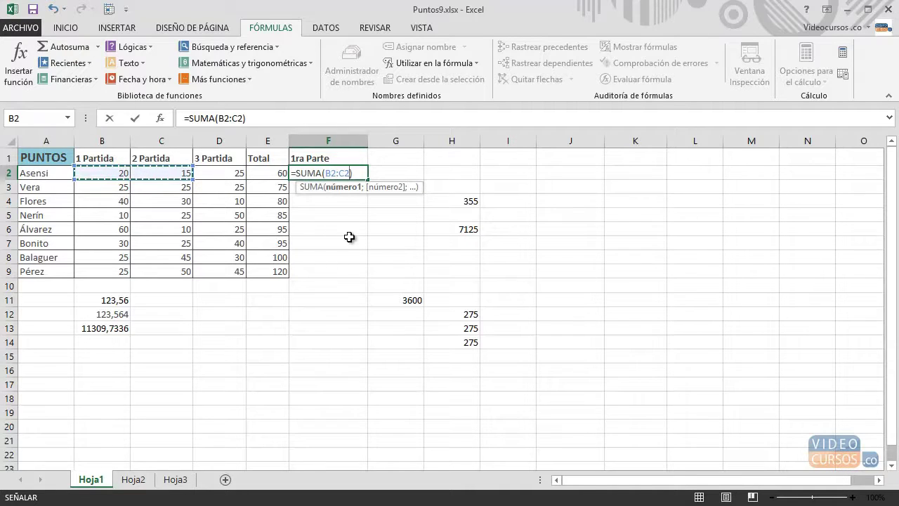
left_click(135, 117)
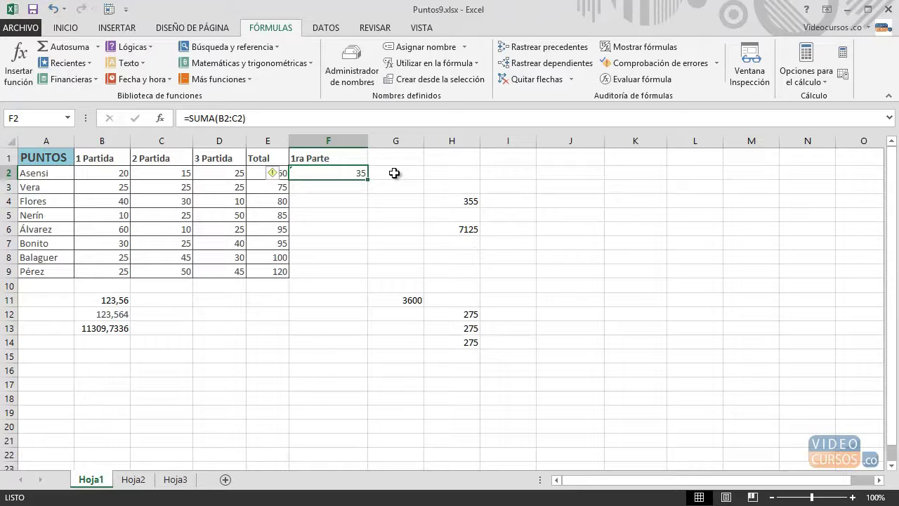
Copy the sum formula from F2 into cells F3 and F4
key("ctrl+c")
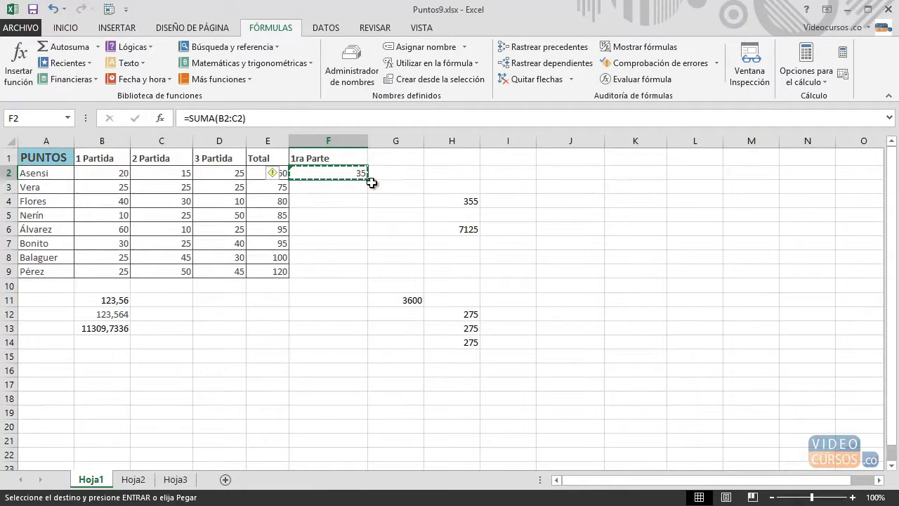
left_click(341, 189)
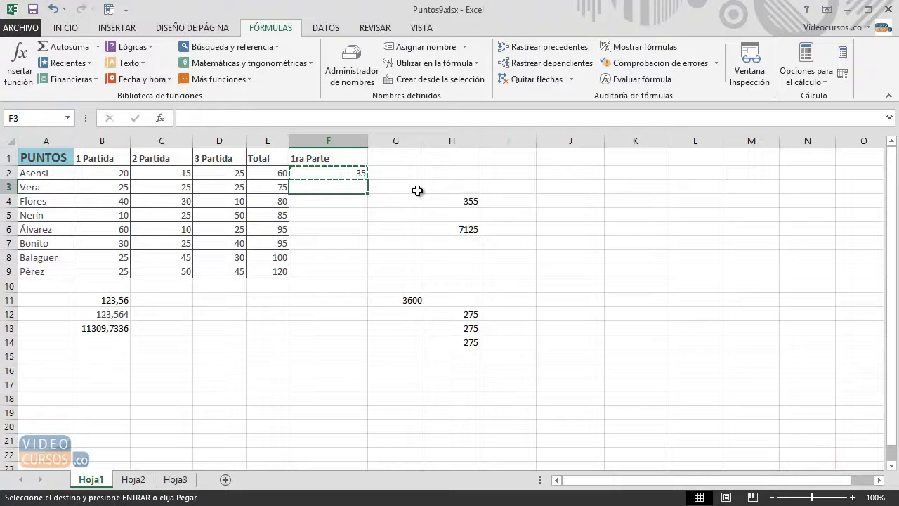
key("ctrl+v")
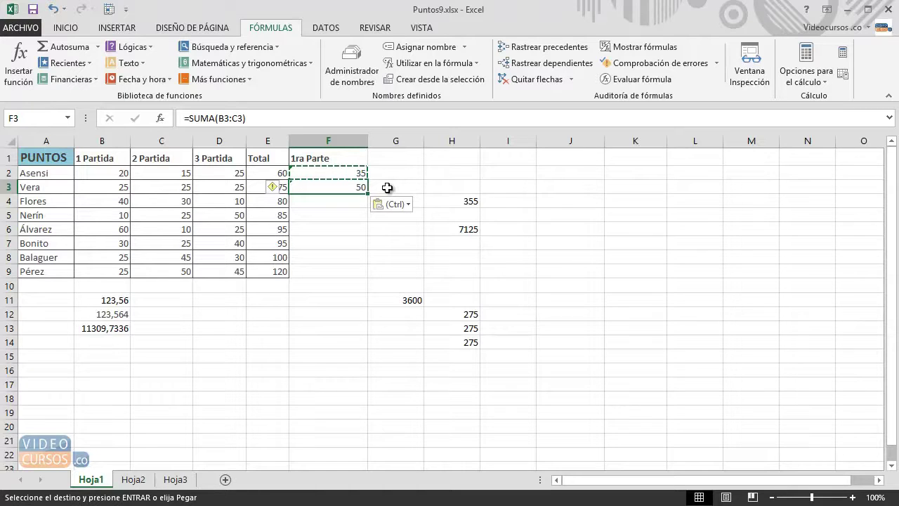
left_click(345, 201)
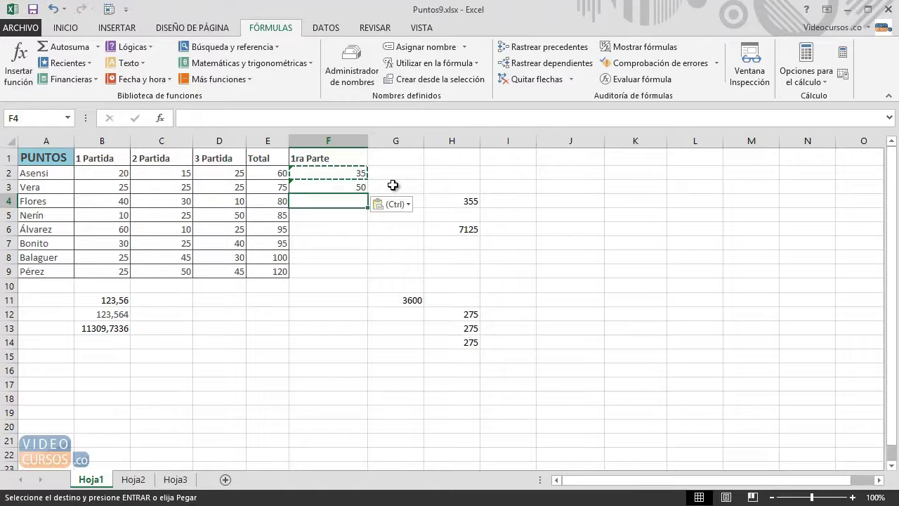
key("ctrl+v")
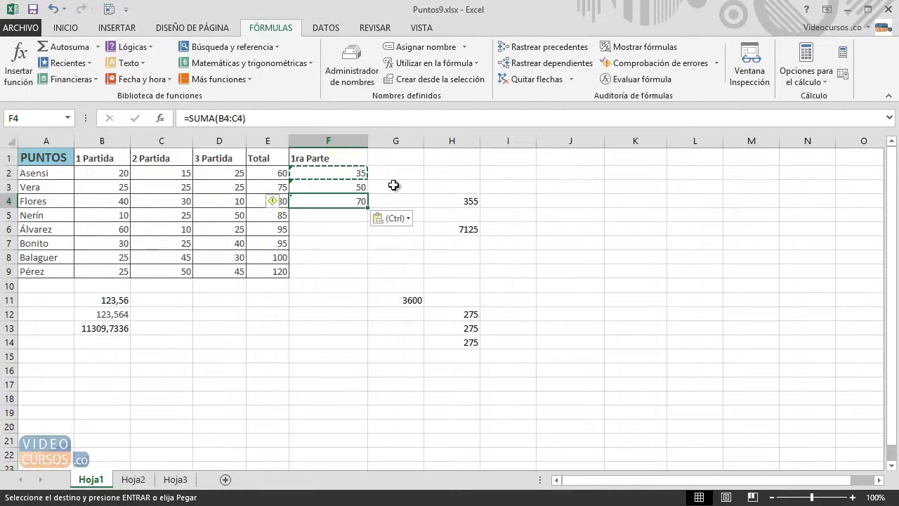
Enter the header "% Total" in cell G1
left_click(400, 158)
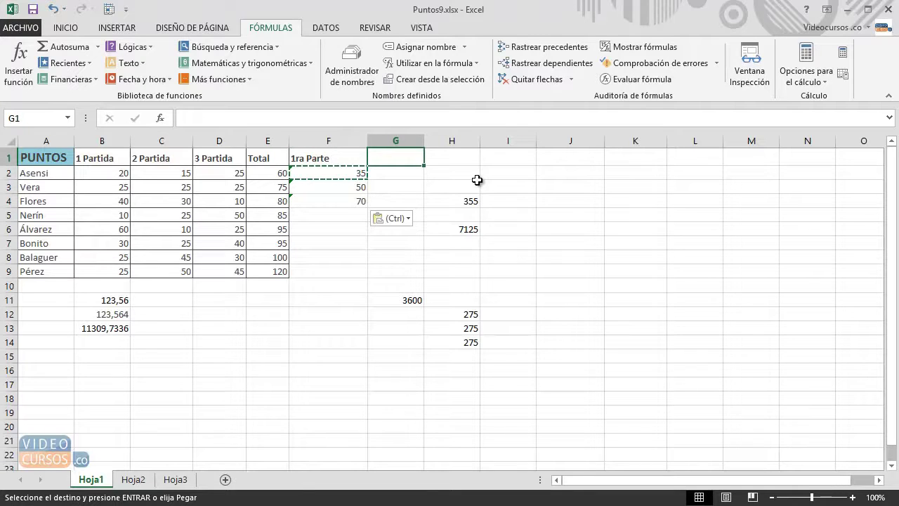
type("% Total")
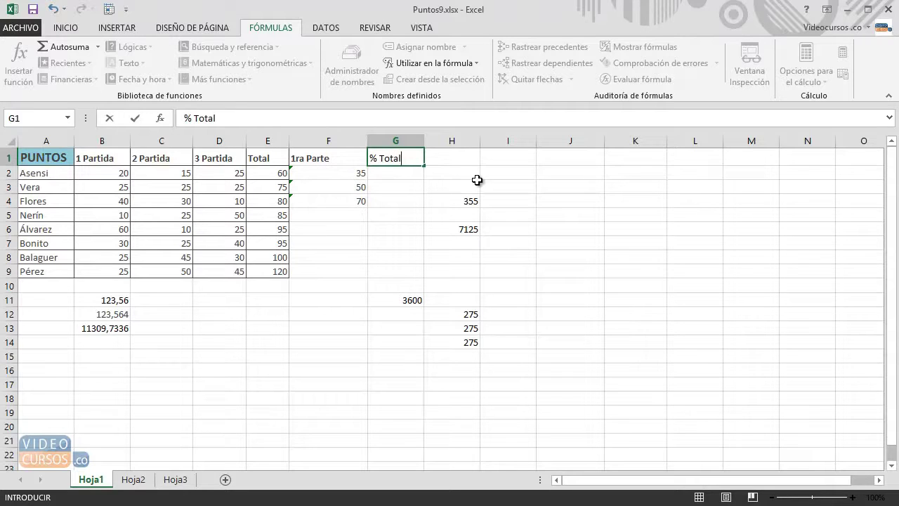
key("Return")
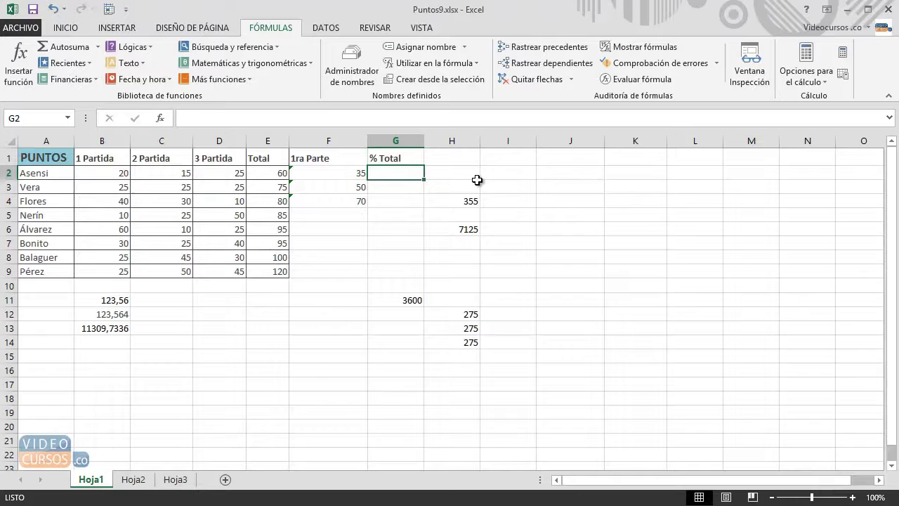
Enter the label "Total General" in cell E10 and widen column E to fit it
left_click(260, 283)
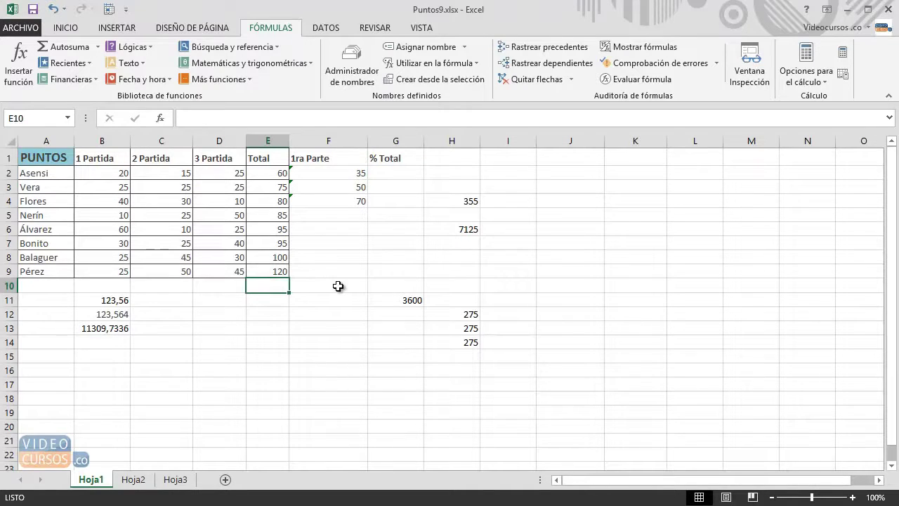
type("Total ")
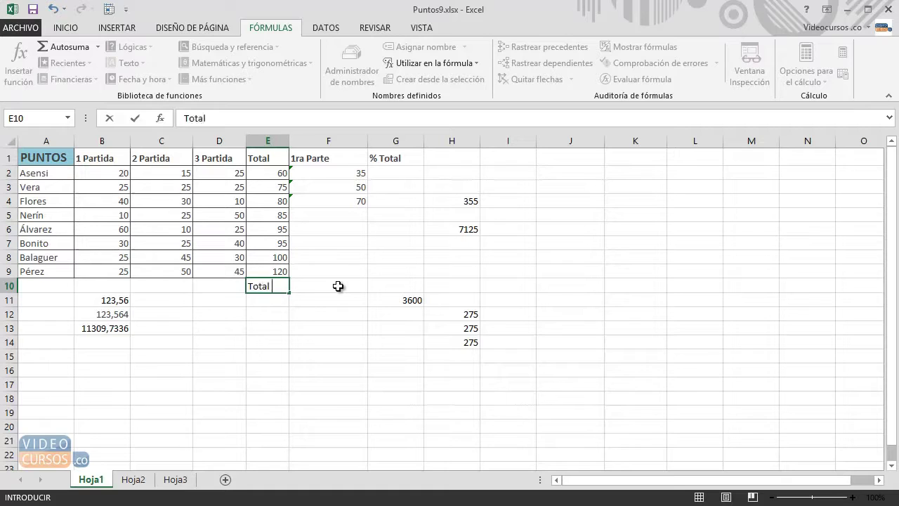
type("General")
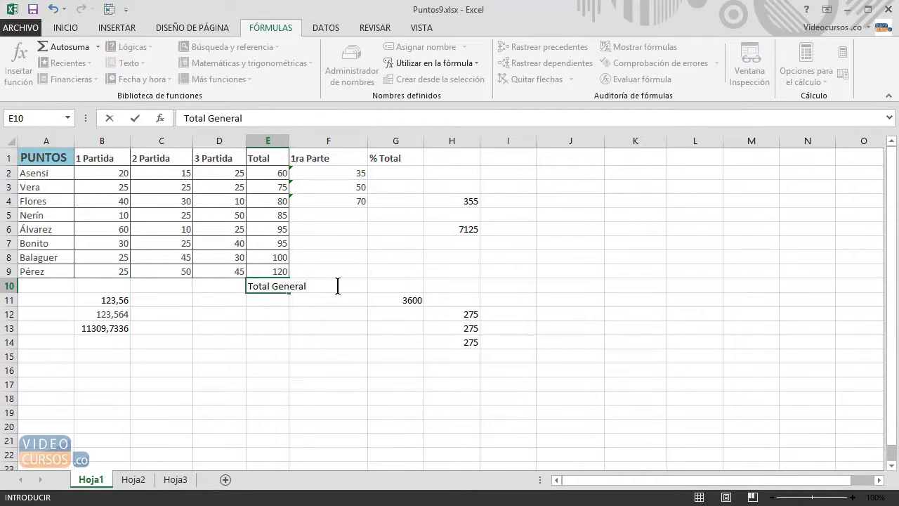
left_click(337, 286)
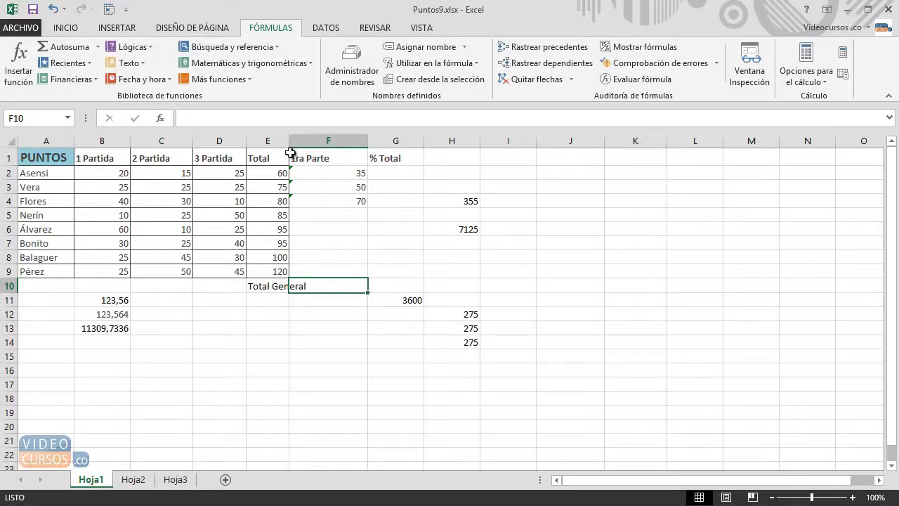
left_click_drag(288, 143, 315, 142)
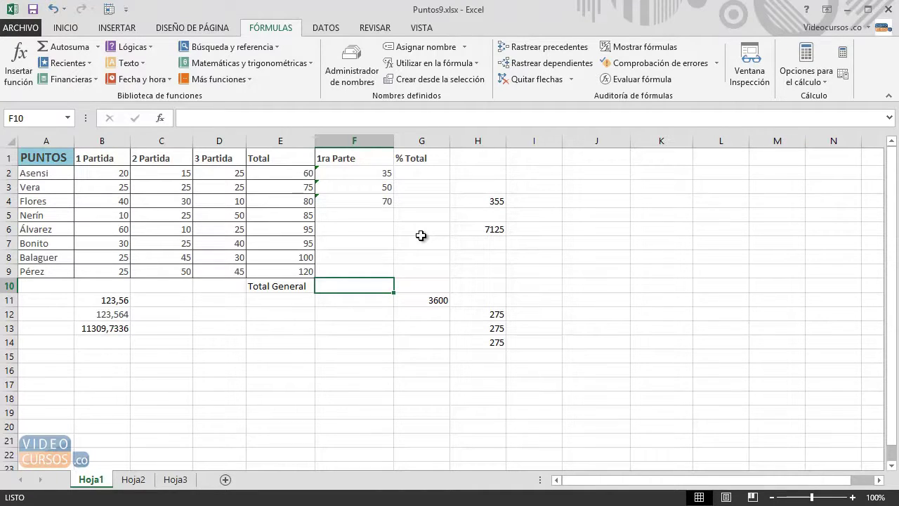
Enter the formula =suma(e2:e9) in cell F10 to add up the Total column
left_click(371, 288)
type("=s")
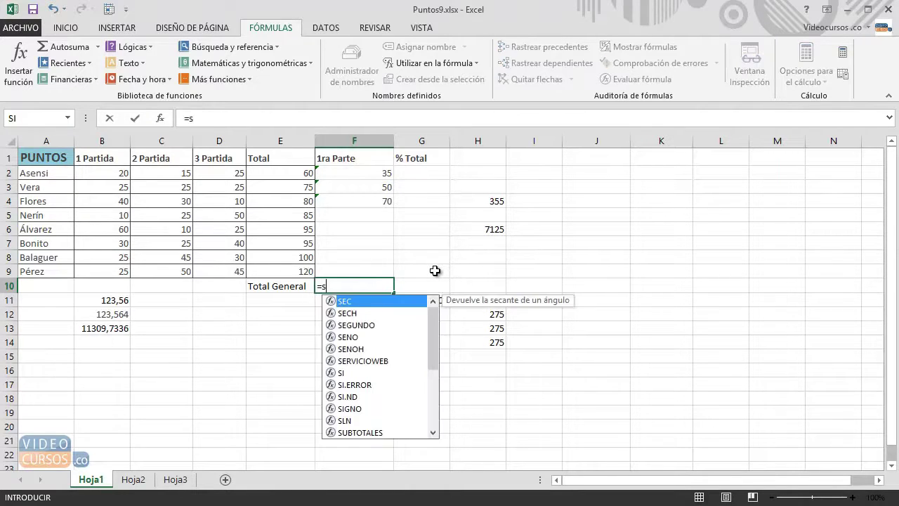
type("uma")
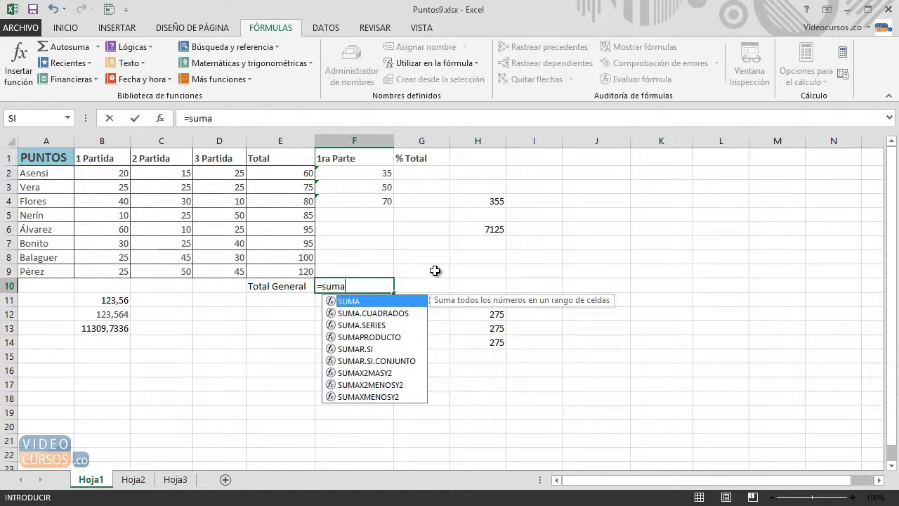
type("(")
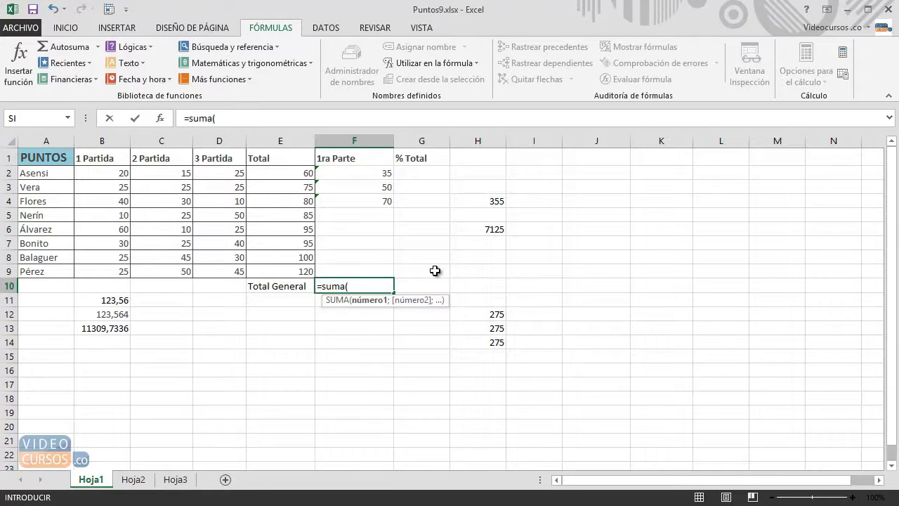
type("e2")
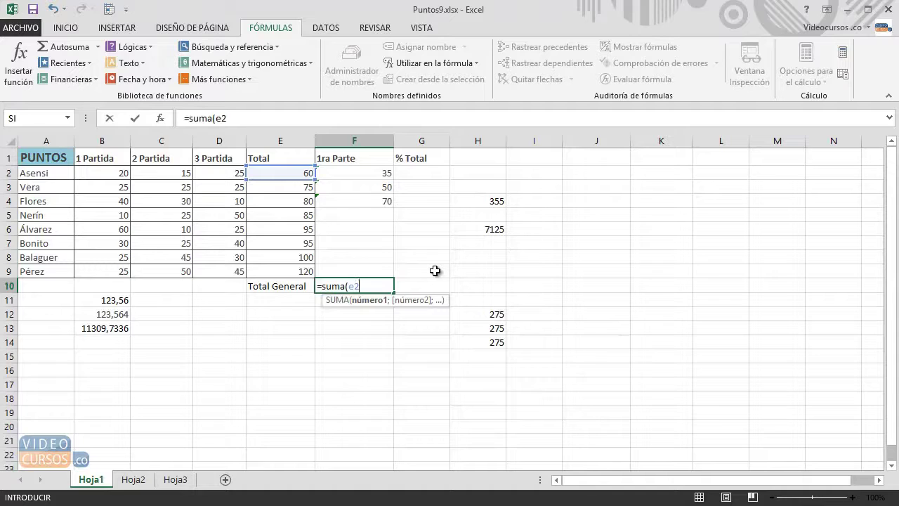
type(":e9")
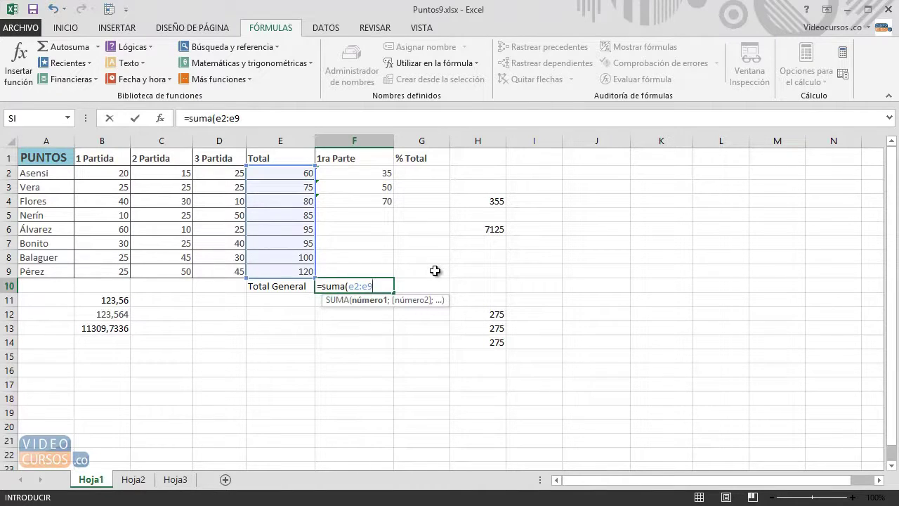
type(")")
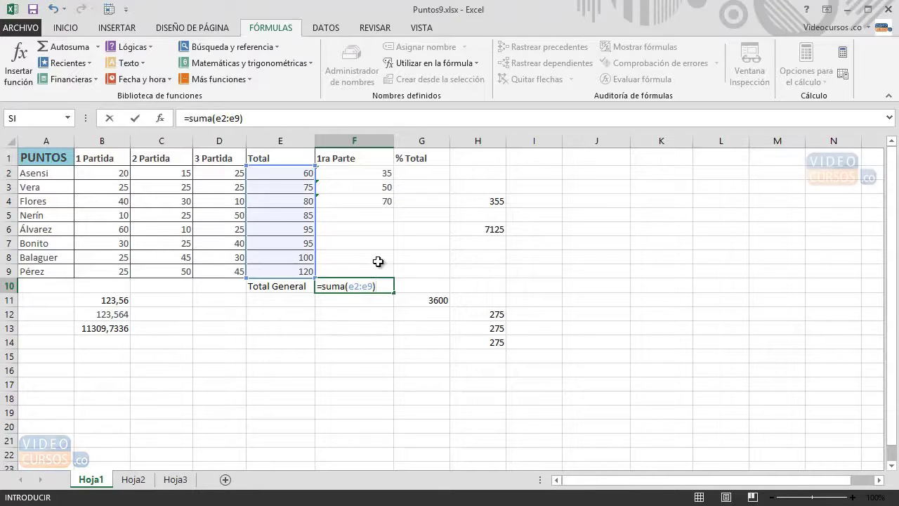
left_click(134, 121)
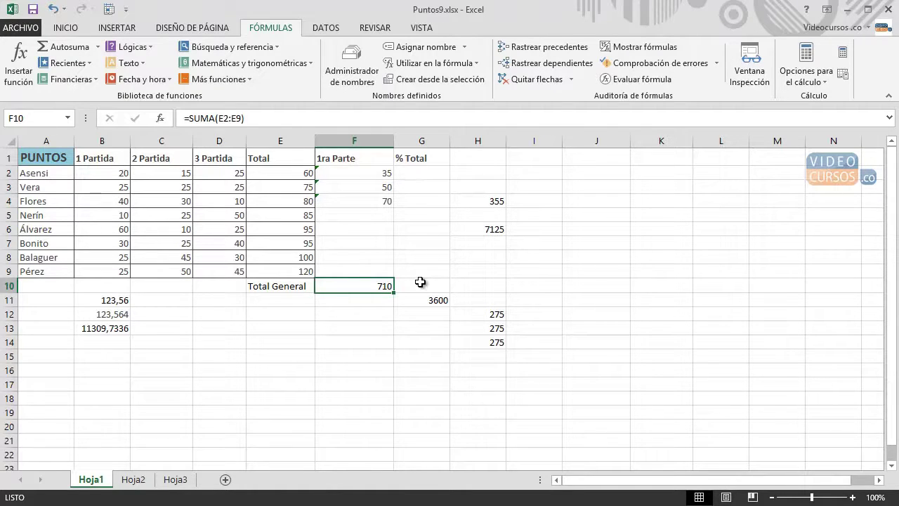
Enter the percentage formula =e2*100/$F$10 in cell G2, with an absolute reference to the grand total
left_click(427, 175)
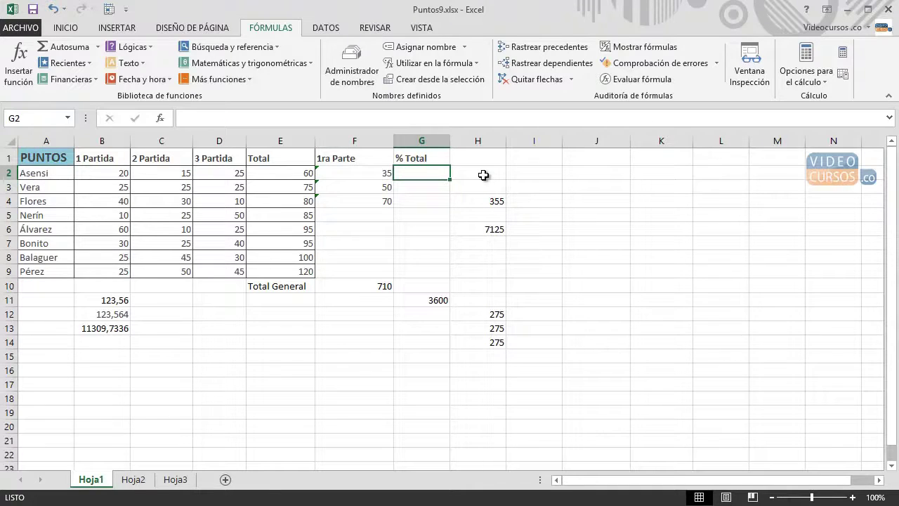
type("=")
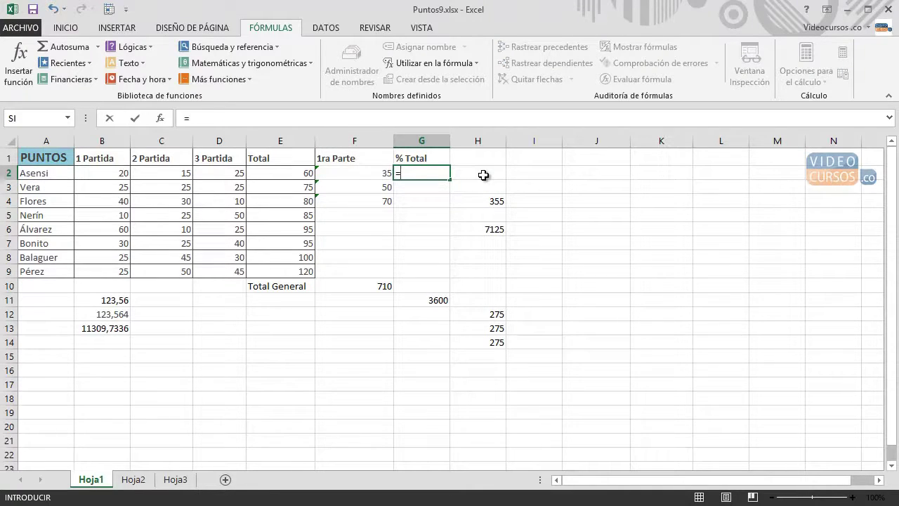
type("e2*")
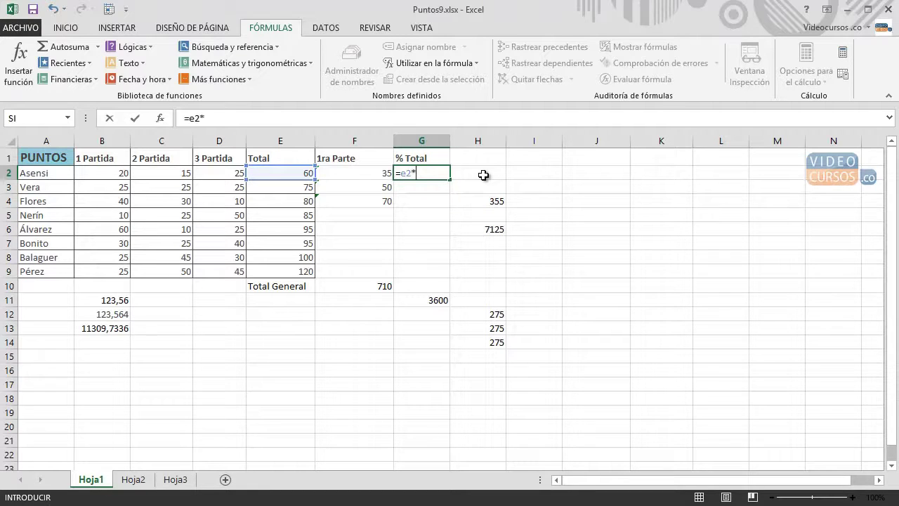
type("100")
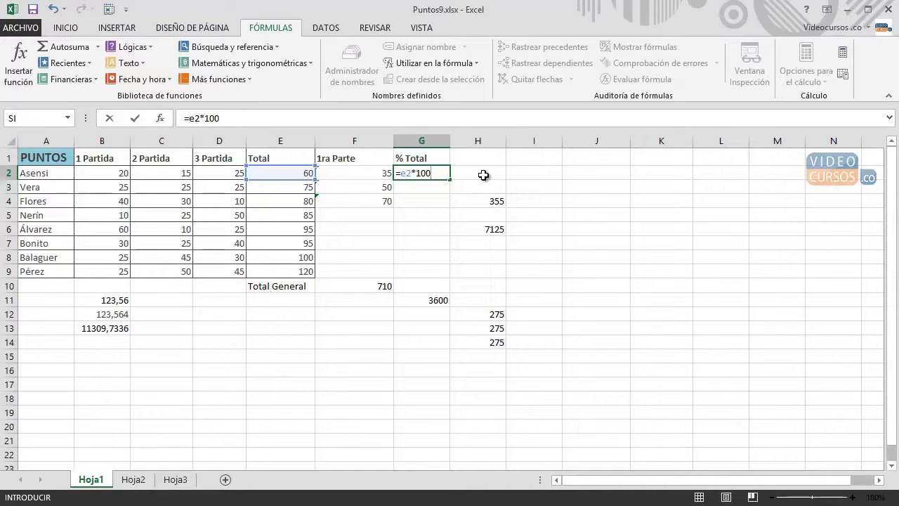
type("/$F$")
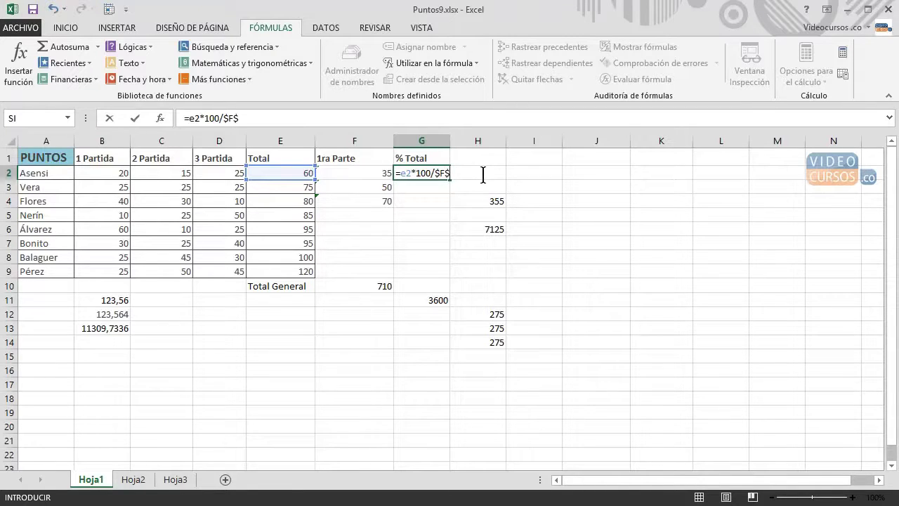
type("10")
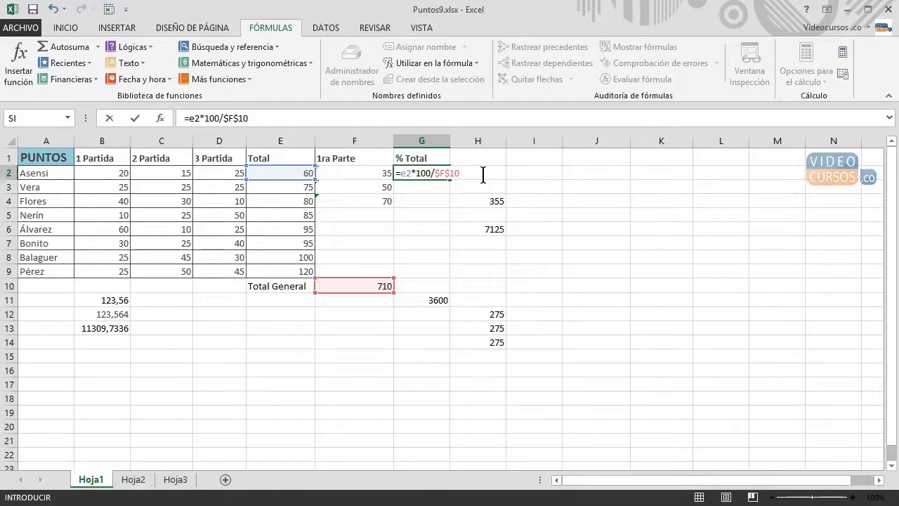
left_click(136, 119)
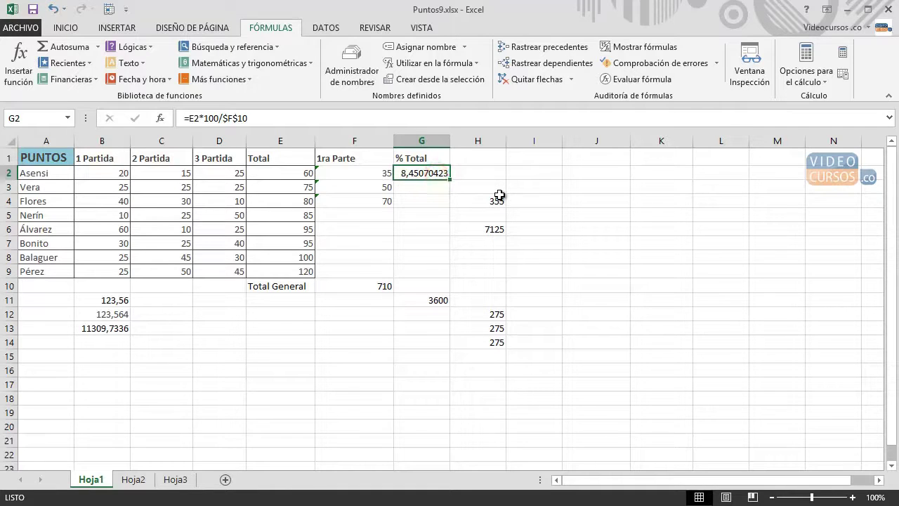
Copy the percentage formula from G2 into cell G3
key("ctrl+c")
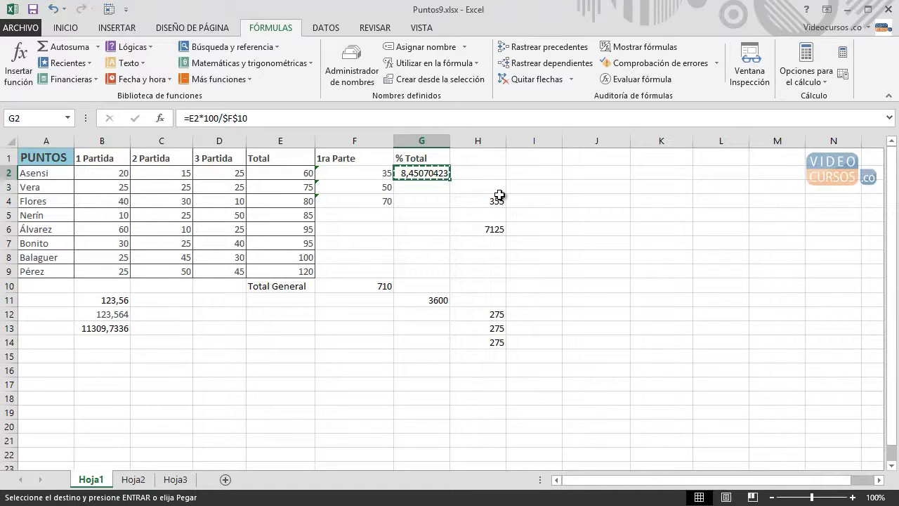
left_click(439, 188)
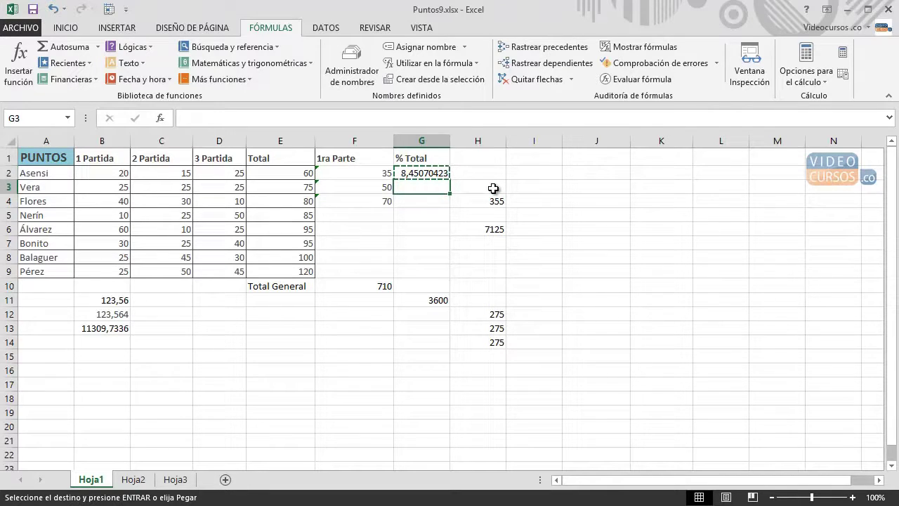
key("ctrl+v")
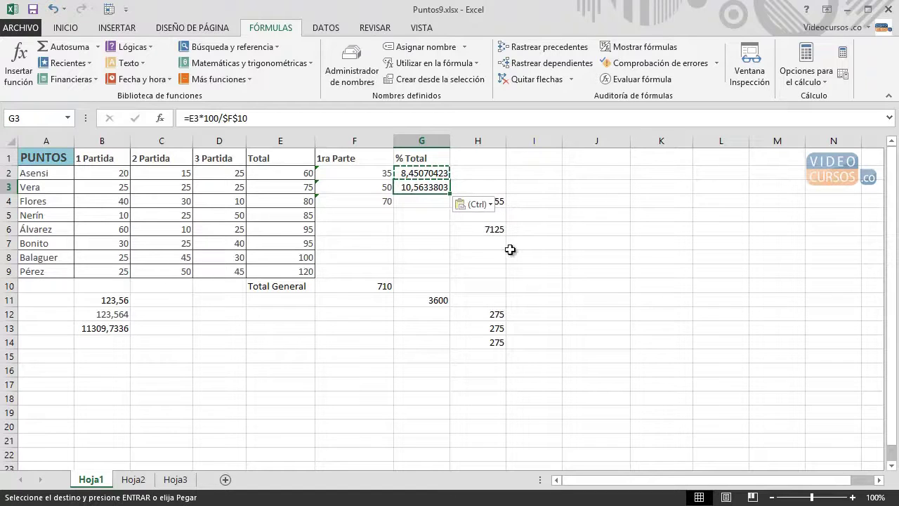